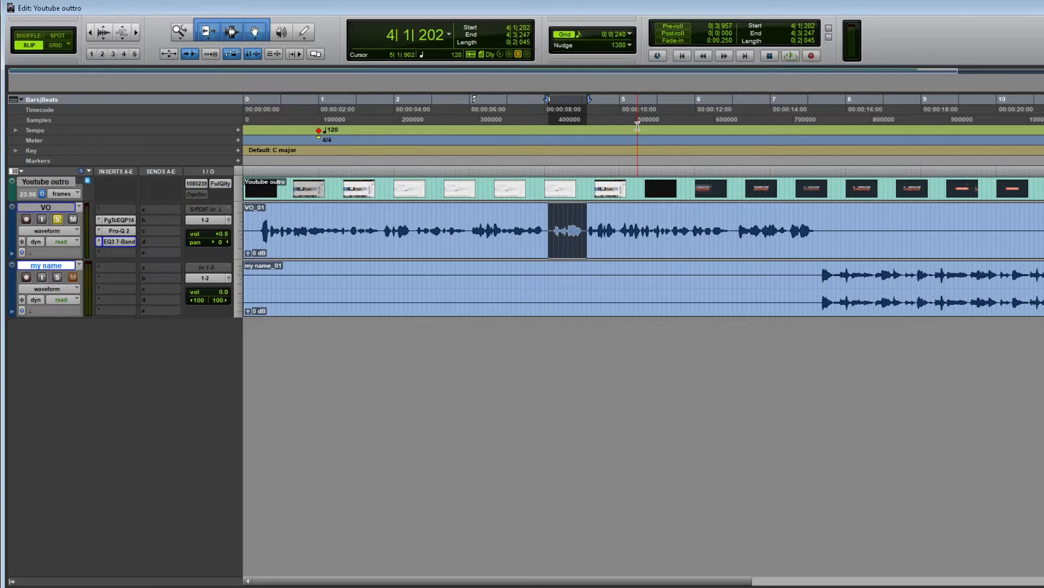
# In the VO track's EQ3 7-Band, boost the high shelf 9.7 dB at 4.98 kHz and the low shelf 10.3 dB at 131.8 Hz
pyautogui.click(115, 241)
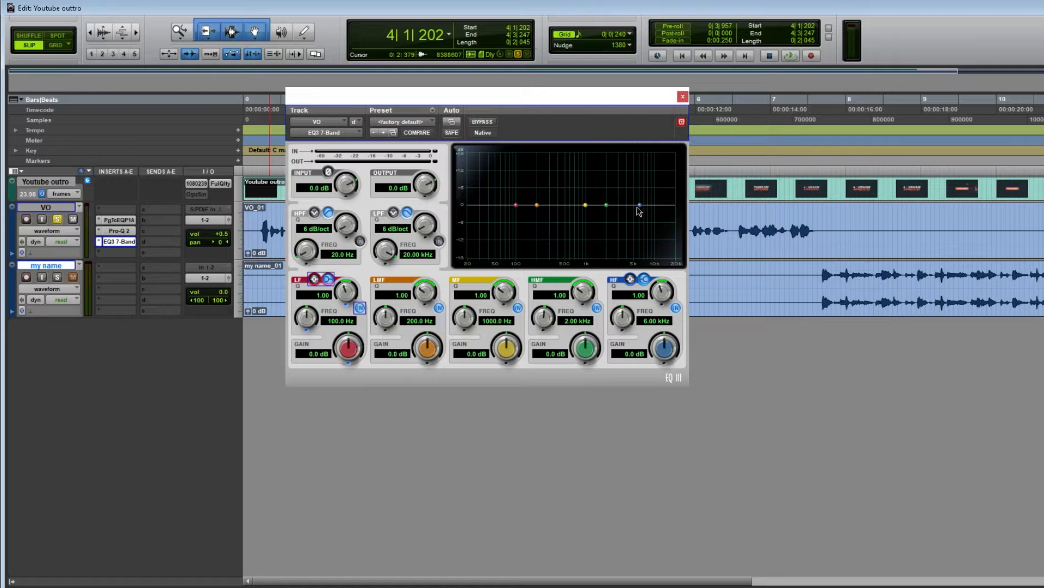
pyautogui.moveTo(641, 210); pyautogui.dragTo(634, 177)
pyautogui.moveTo(516, 204); pyautogui.dragTo(524, 174)
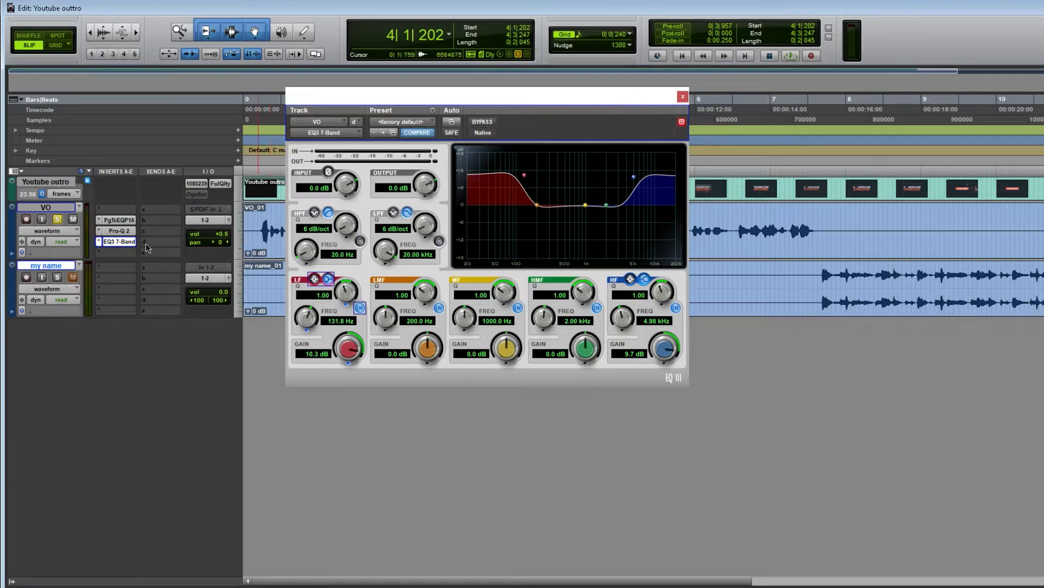
# Examine the VO track's PuigTec EQP1A settings and the two narrow cut bands in its FabFilter Pro-Q 2
pyautogui.click(118, 232)
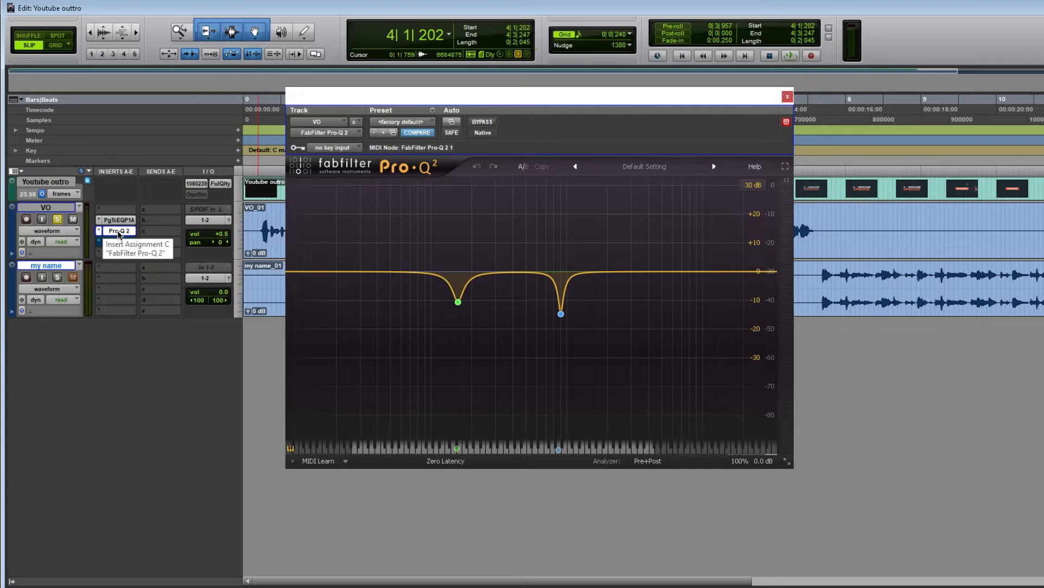
pyautogui.click(119, 232)
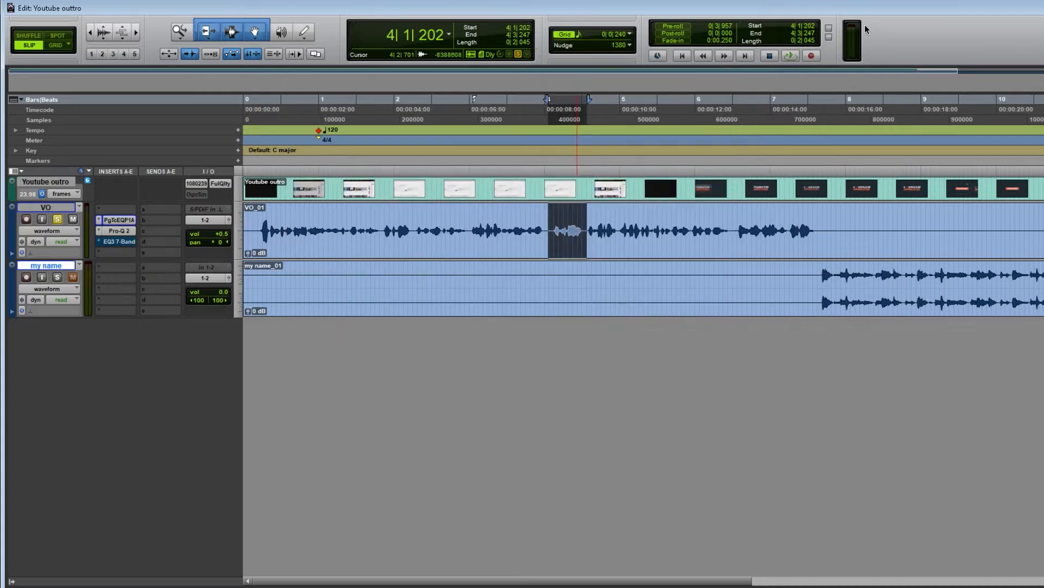
pyautogui.click(52, 208)
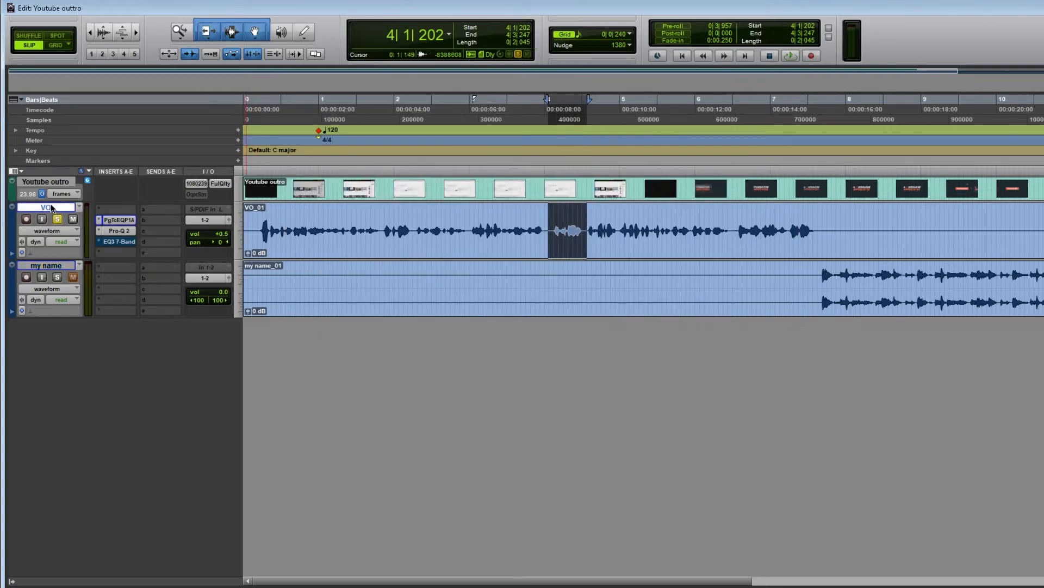
pyautogui.click(119, 221)
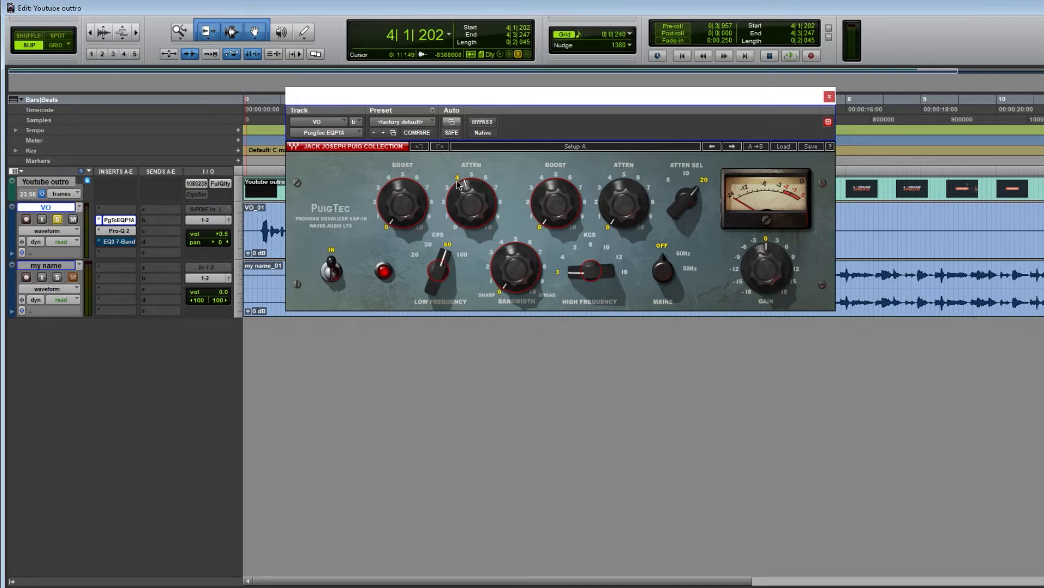
pyautogui.click(829, 98)
pyautogui.click(119, 230)
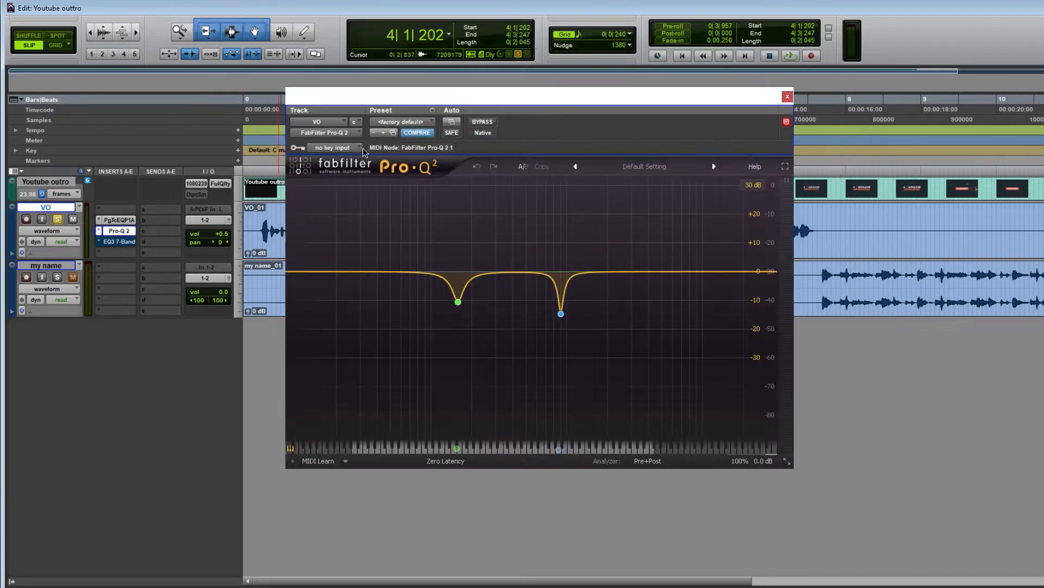
pyautogui.moveTo(458, 304)
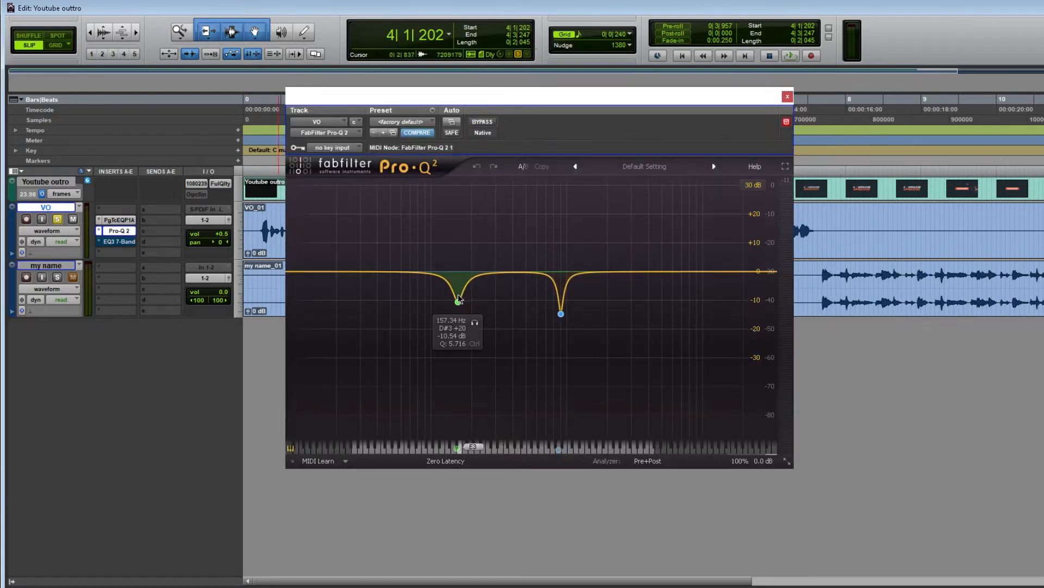
pyautogui.moveTo(562, 316)
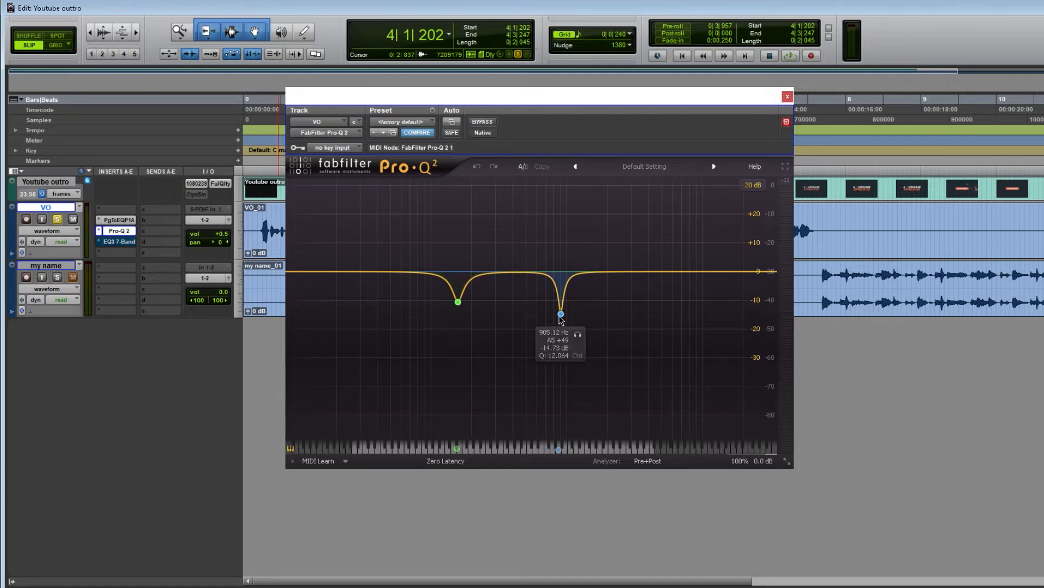
# Bypass Pro-Q 2 on the VO track and compare the voice-over with PuigTec EQP1A bypassed and active during playback
pyautogui.keyDown('ctrl'); pyautogui.click(121, 231); pyautogui.keyUp('ctrl')
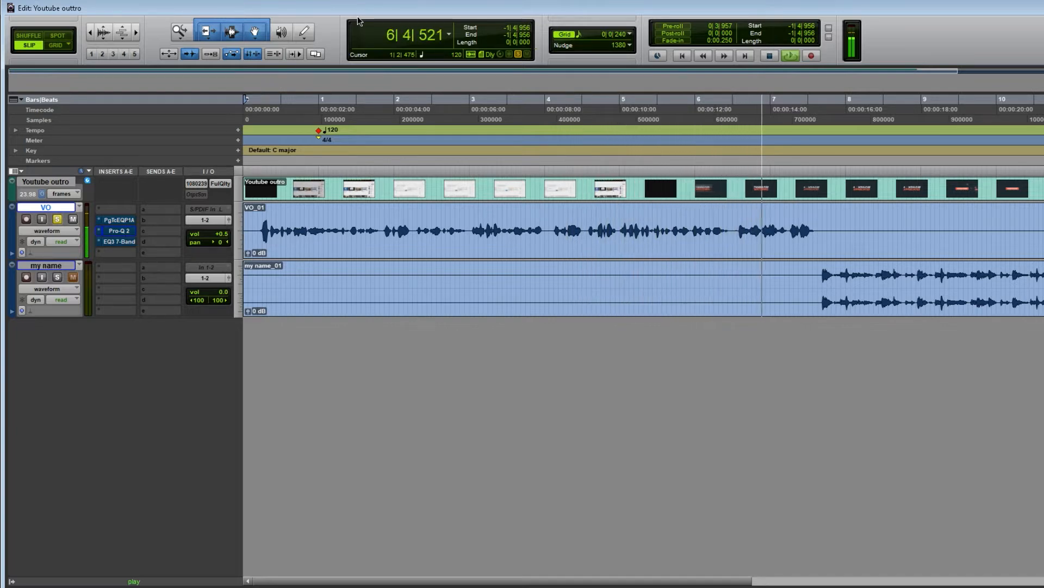
pyautogui.press('space')
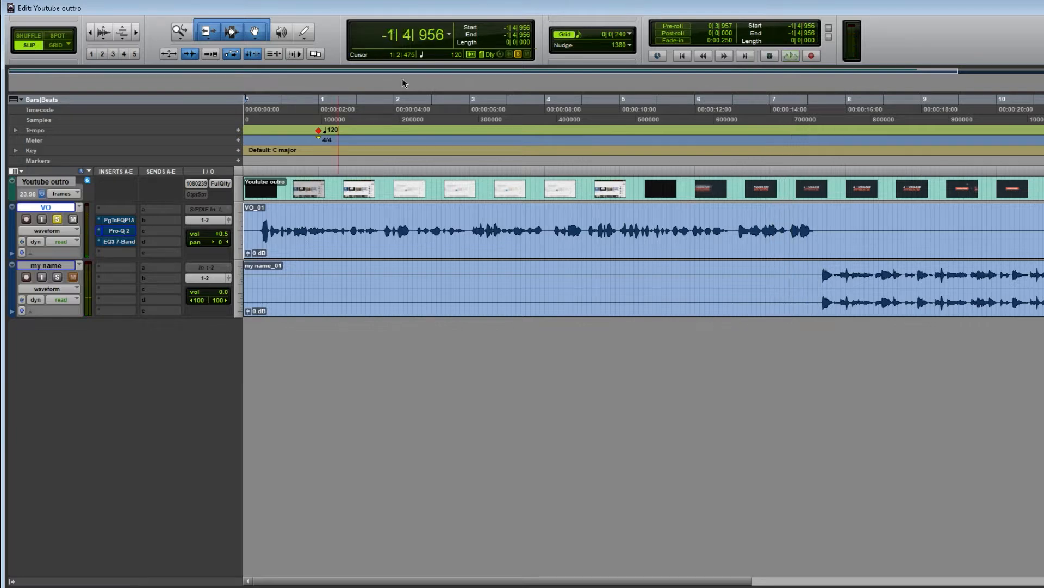
pyautogui.click(120, 221)
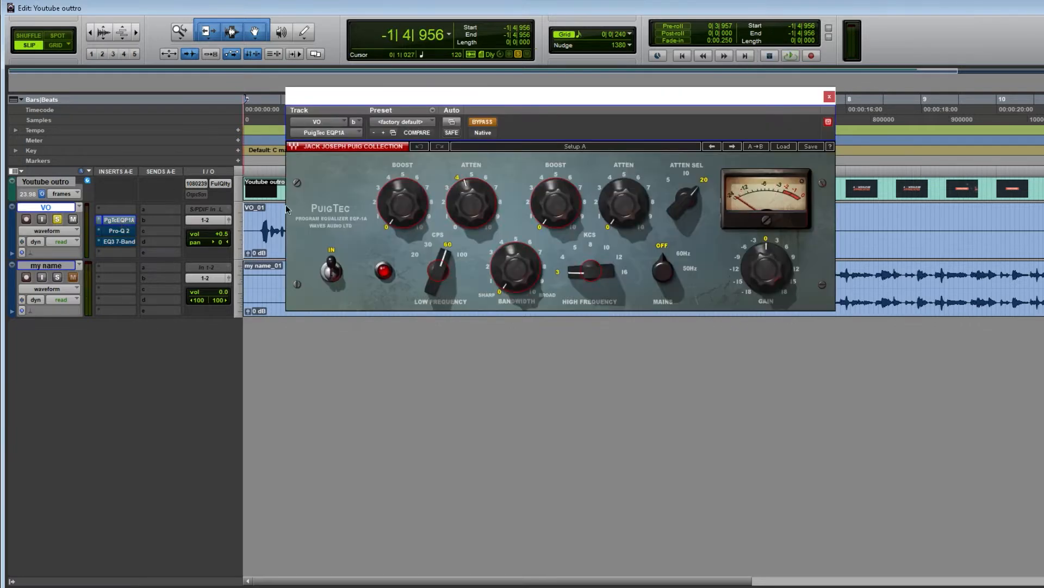
pyautogui.press('space')
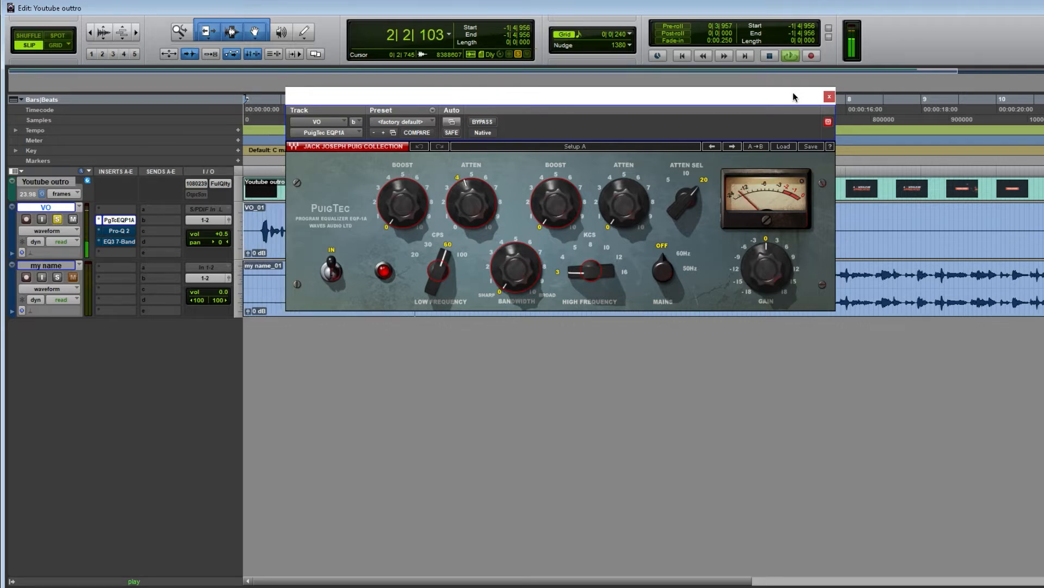
pyautogui.click(482, 122)
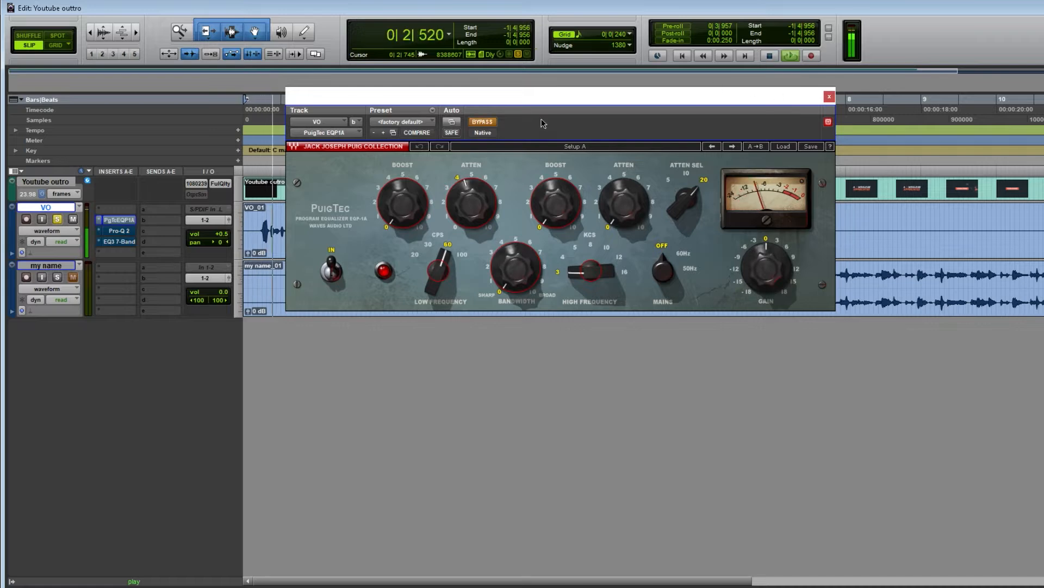
pyautogui.click(493, 124)
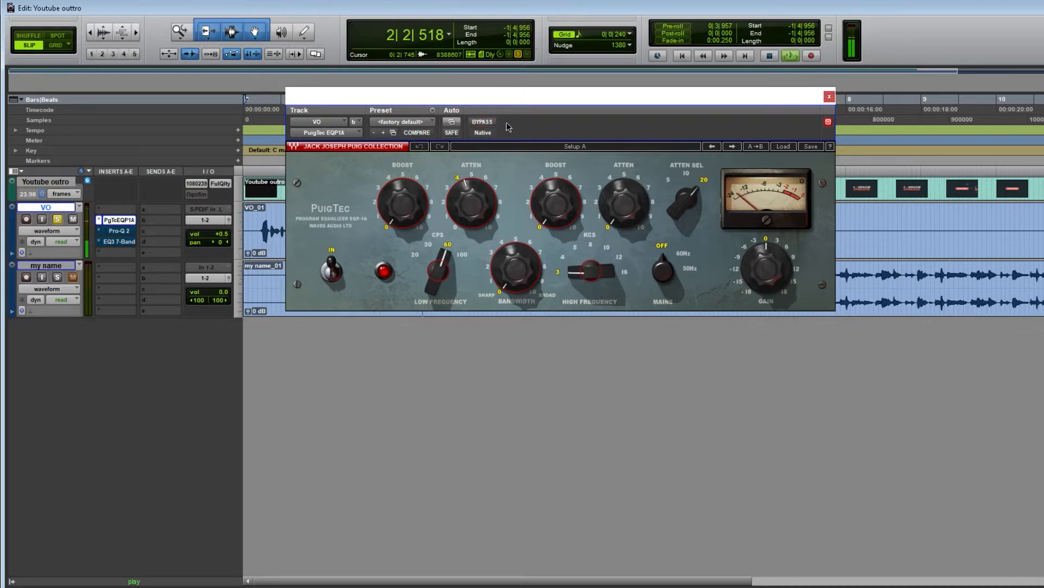
pyautogui.click(494, 123)
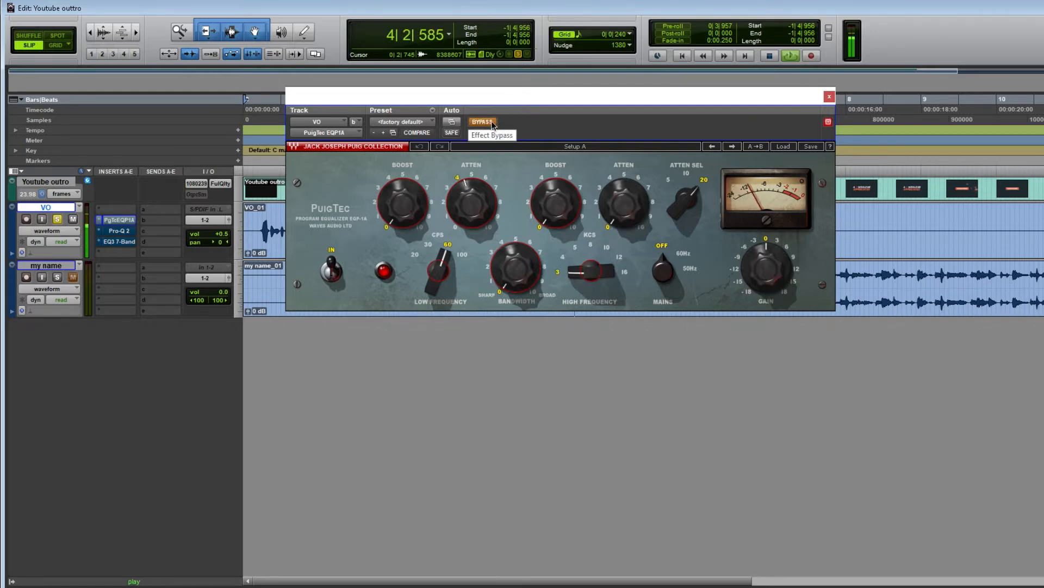
pyautogui.click(493, 123)
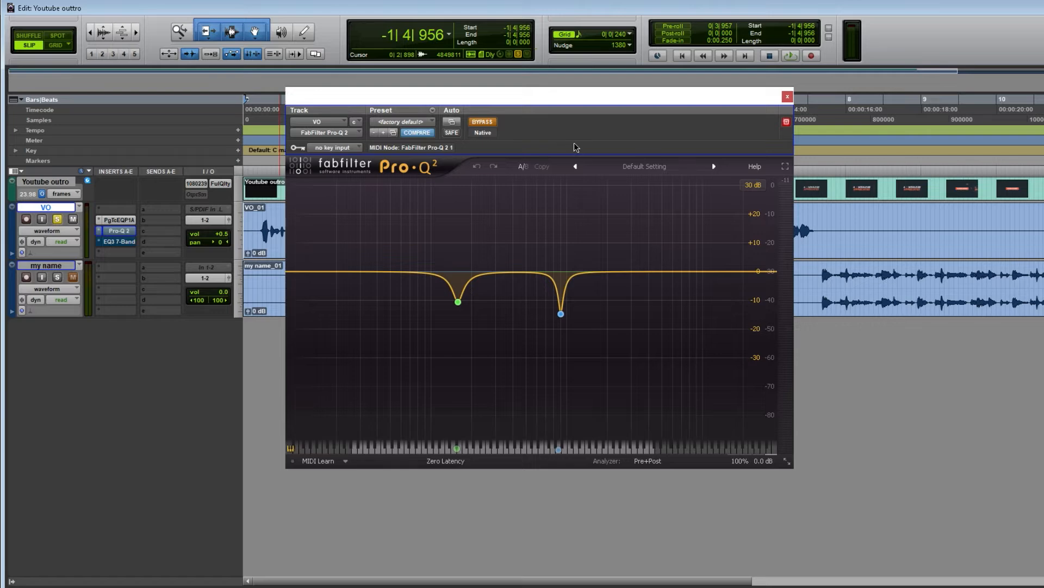
# Zoom in on the VO clip and select the phrase from about 4|1|365 to 4|4|936
pyautogui.press('space')
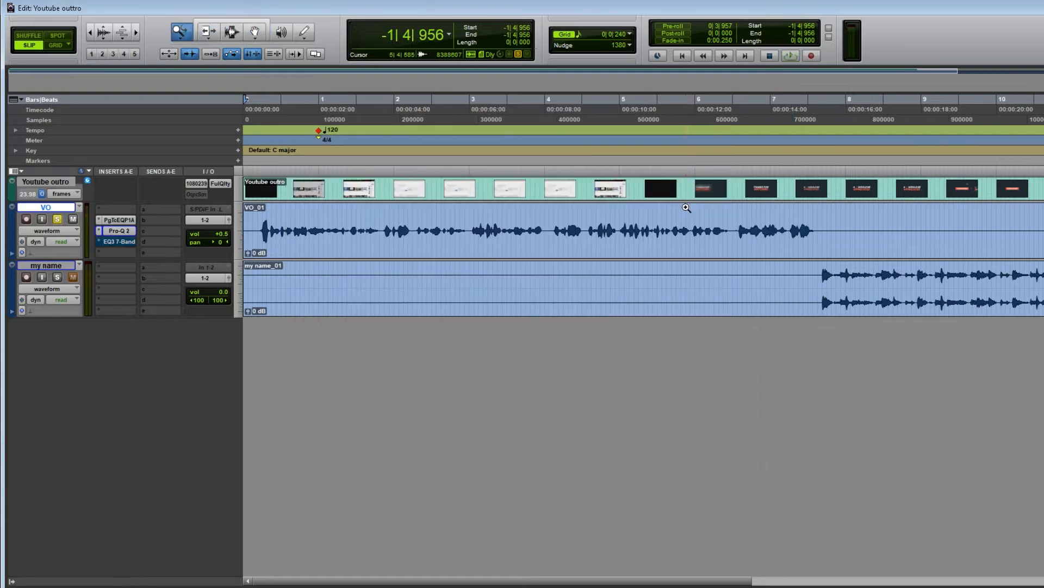
pyautogui.moveTo(687, 211); pyautogui.dragTo(454, 244)
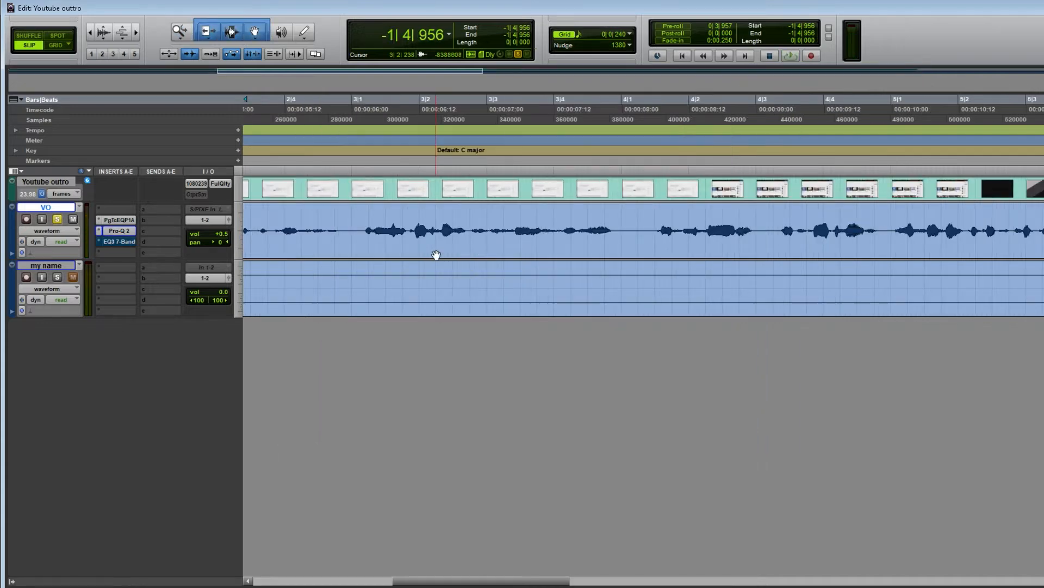
pyautogui.click(640, 222)
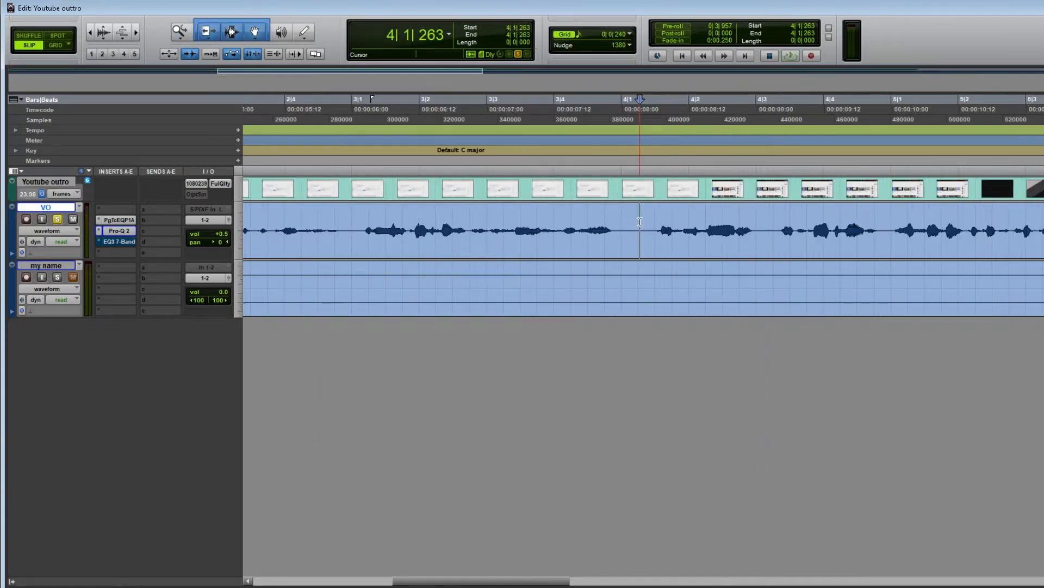
pyautogui.press('space')
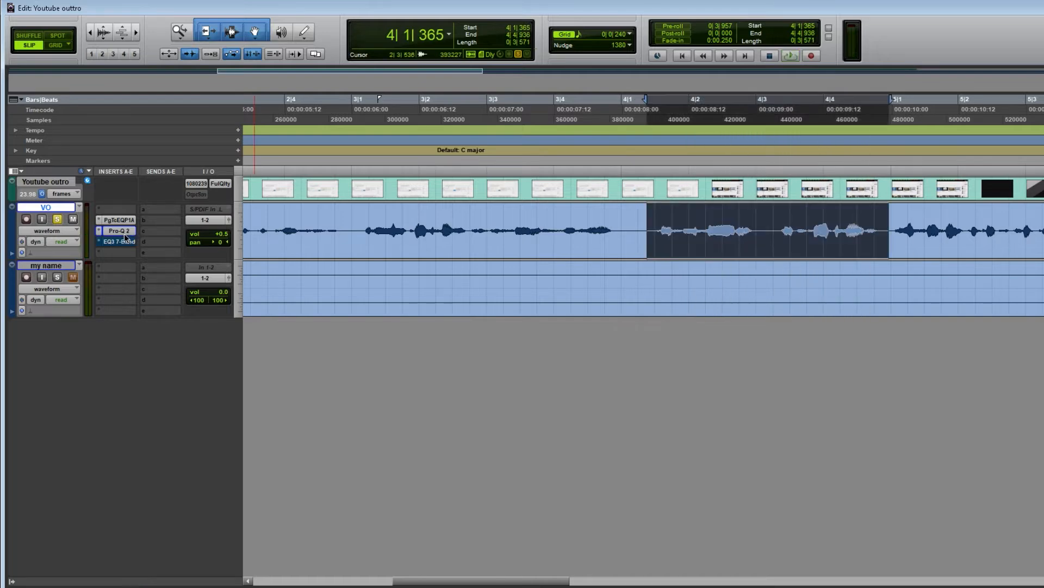
# Audition the selected VO phrase repeatedly with Pro-Q 2 bypassed
pyautogui.press('space')
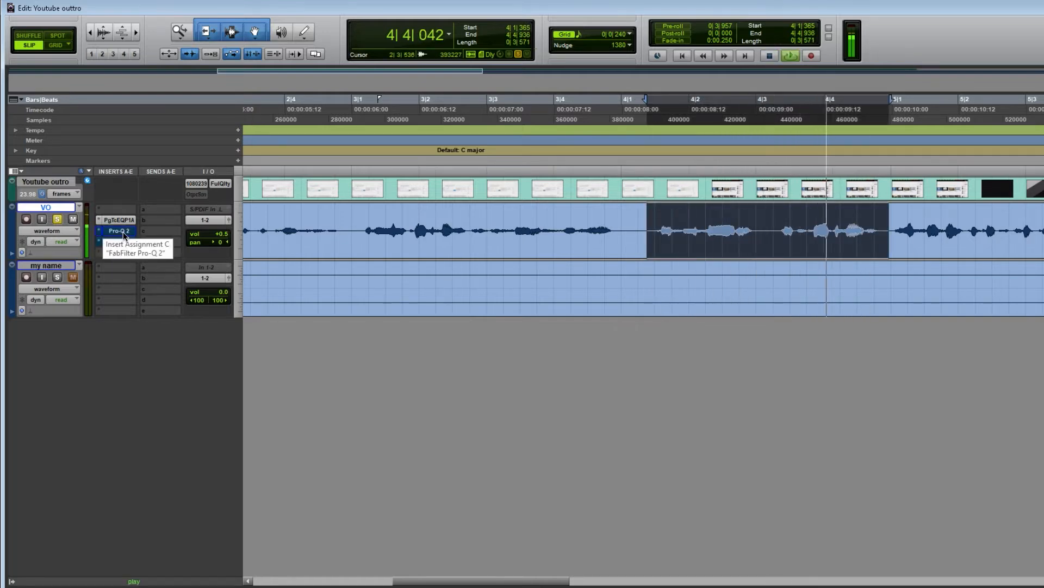
pyautogui.press('space')
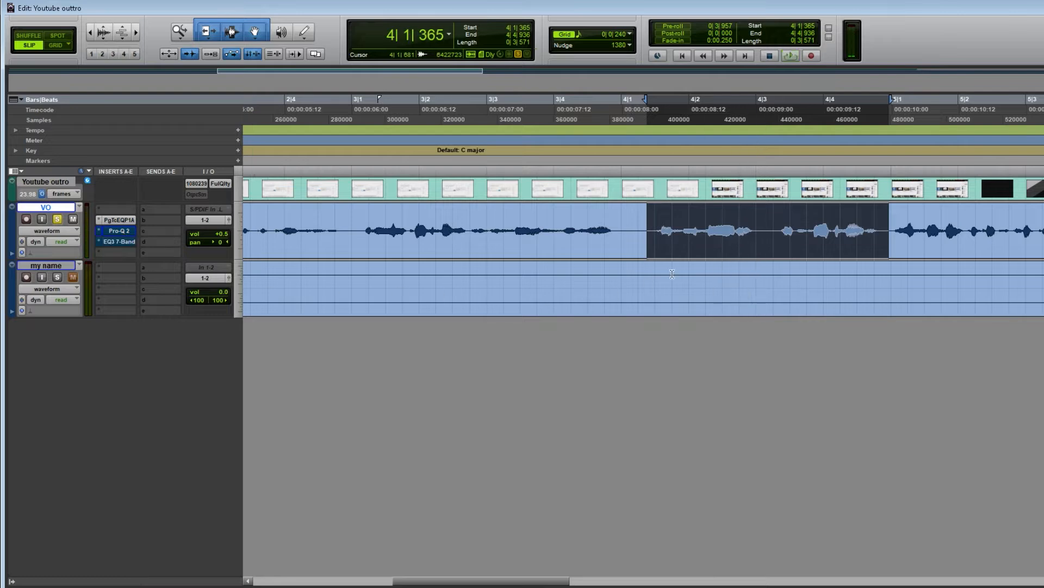
pyautogui.press('space')
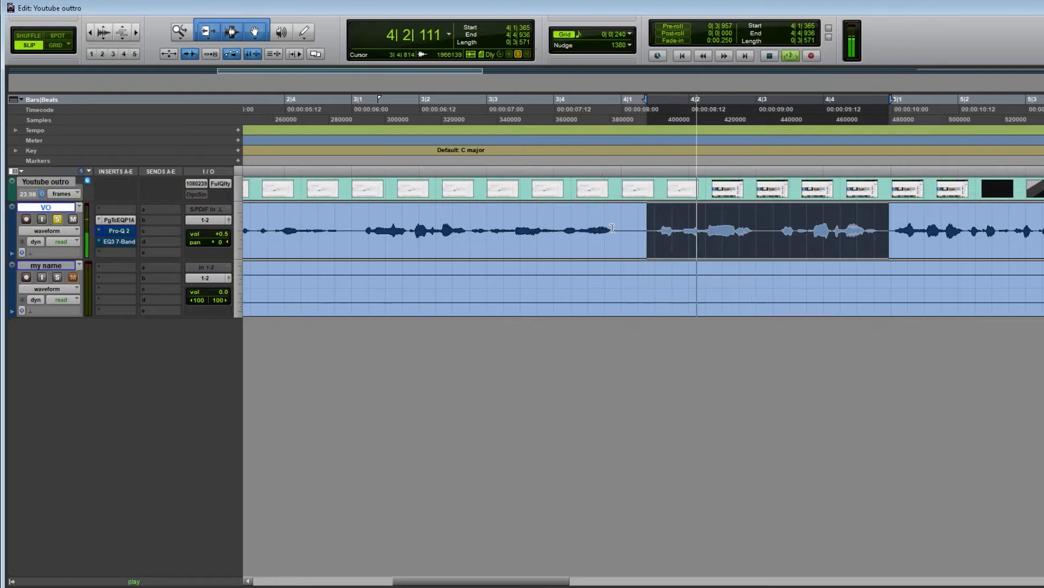
pyautogui.press('space')
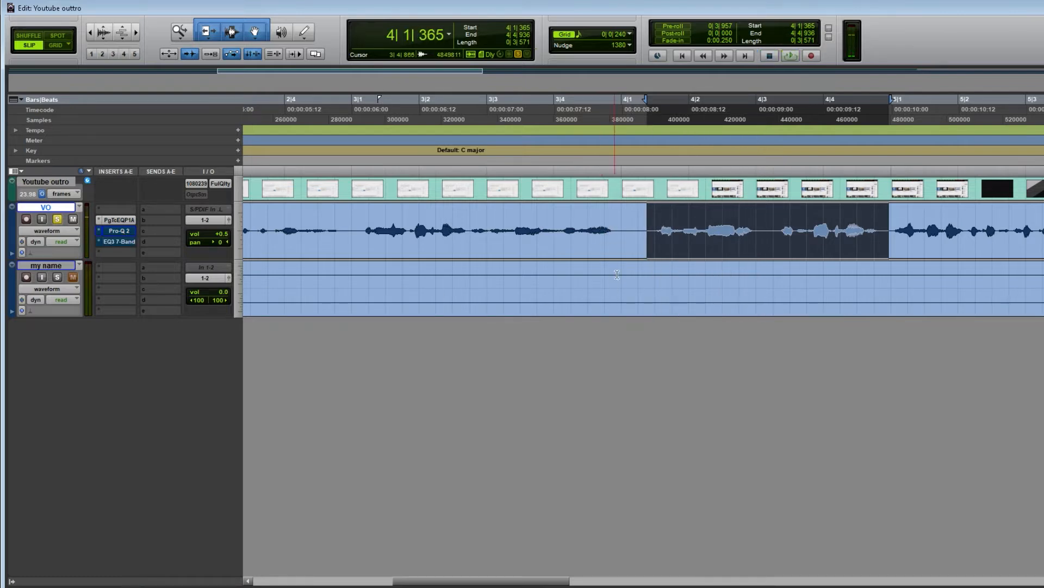
pyautogui.press('space')
pyautogui.press('space')
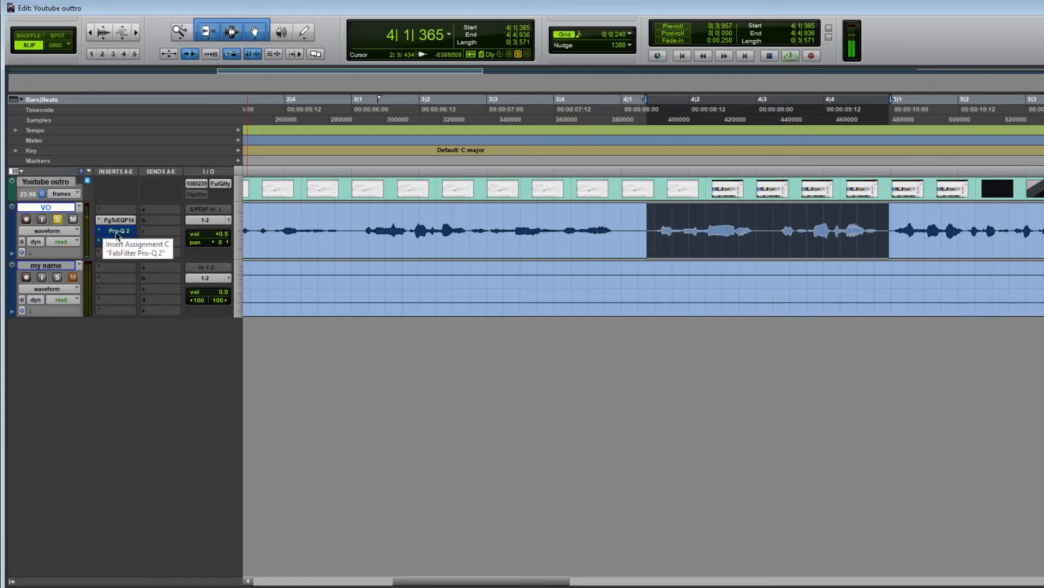
# Open Pro-Q 2 on the VO track and compare the selected phrase with the equalizer active and bypassed
pyautogui.click(117, 231)
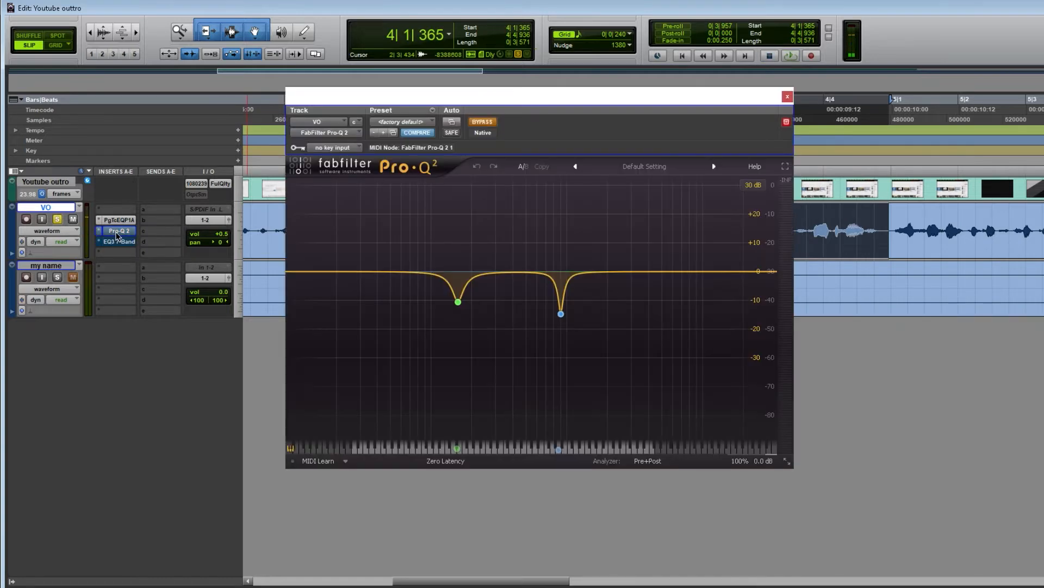
pyautogui.press('space')
pyautogui.click(486, 123)
pyautogui.press('space')
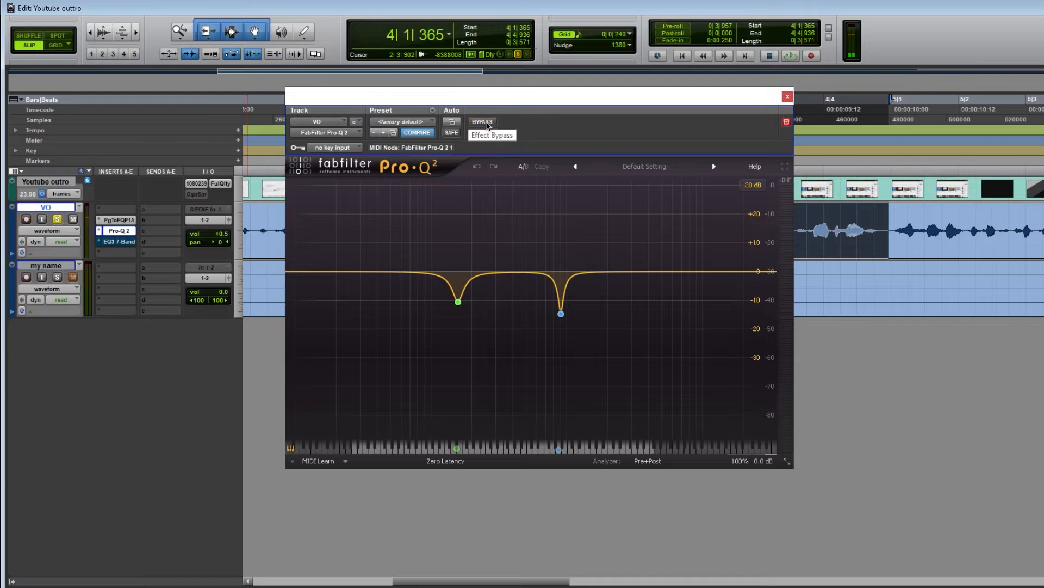
pyautogui.press('space')
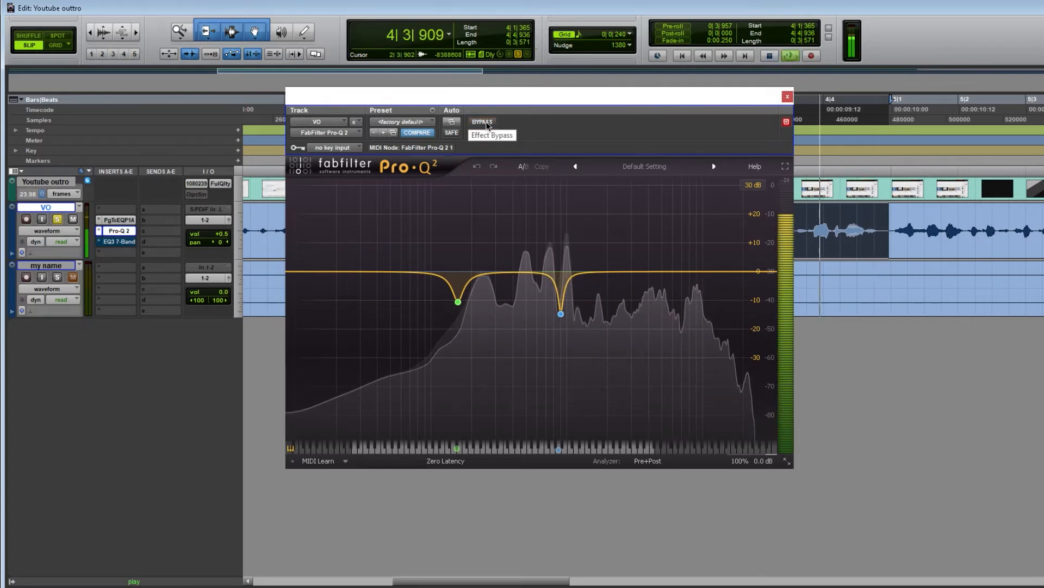
pyautogui.click(487, 123)
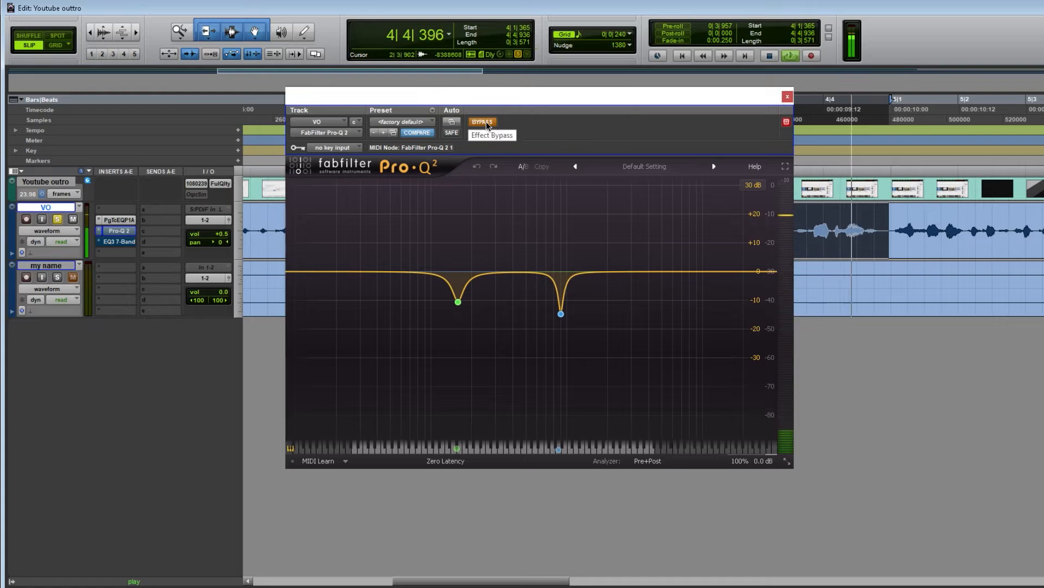
pyautogui.click(486, 123)
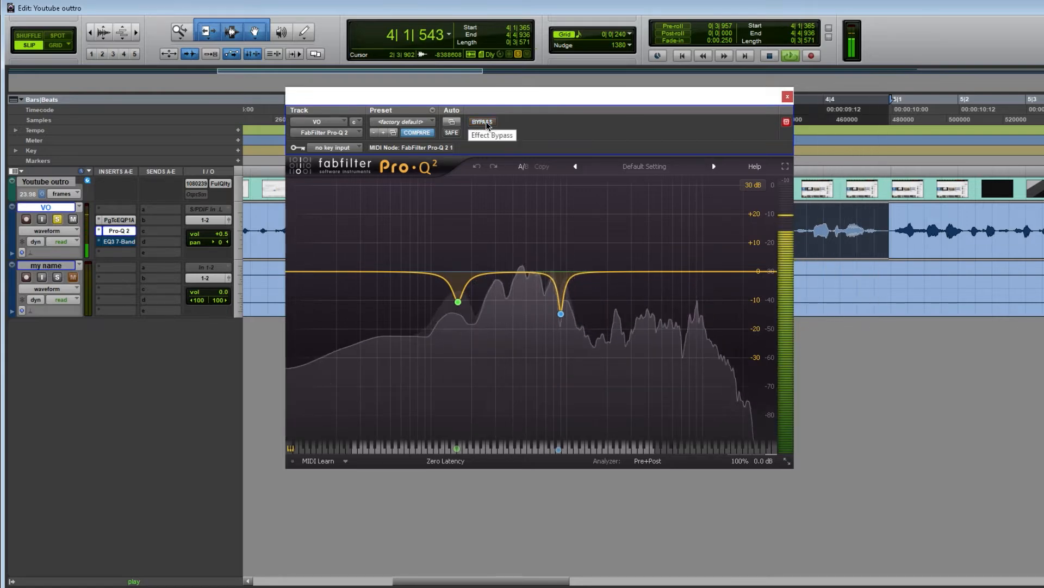
pyautogui.click(487, 123)
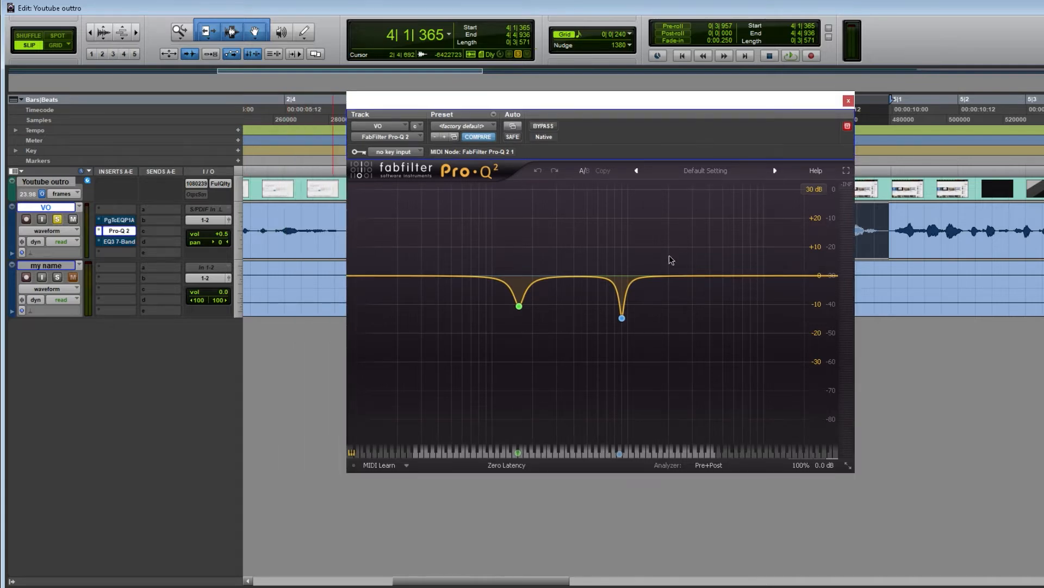
# Play the selected phrase and solo Pro-Q 2's 905 Hz cut band, followed by its 157 Hz cut band
pyautogui.moveTo(622, 322)
pyautogui.press('space')
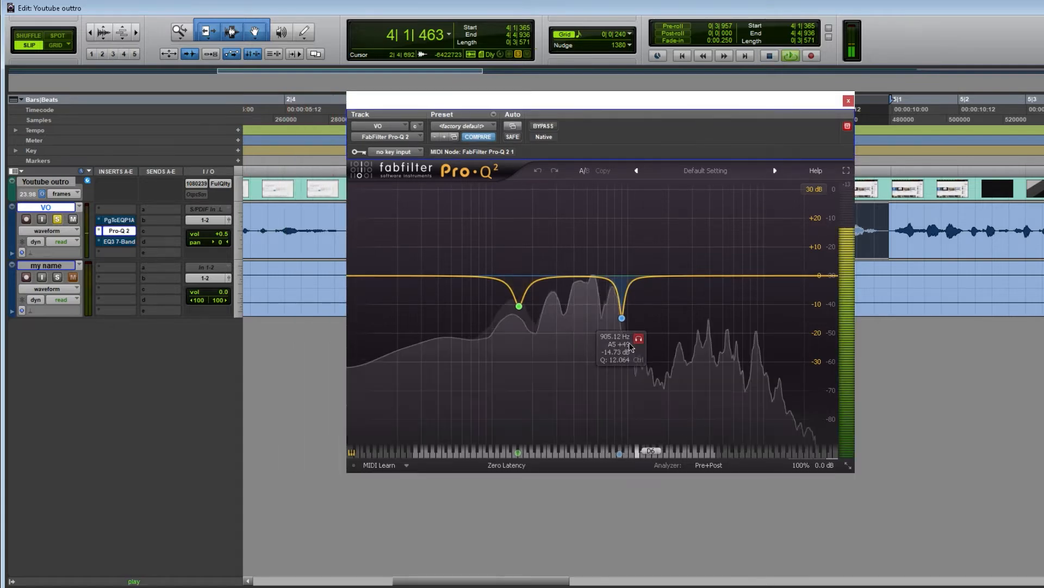
pyautogui.click(638, 340)
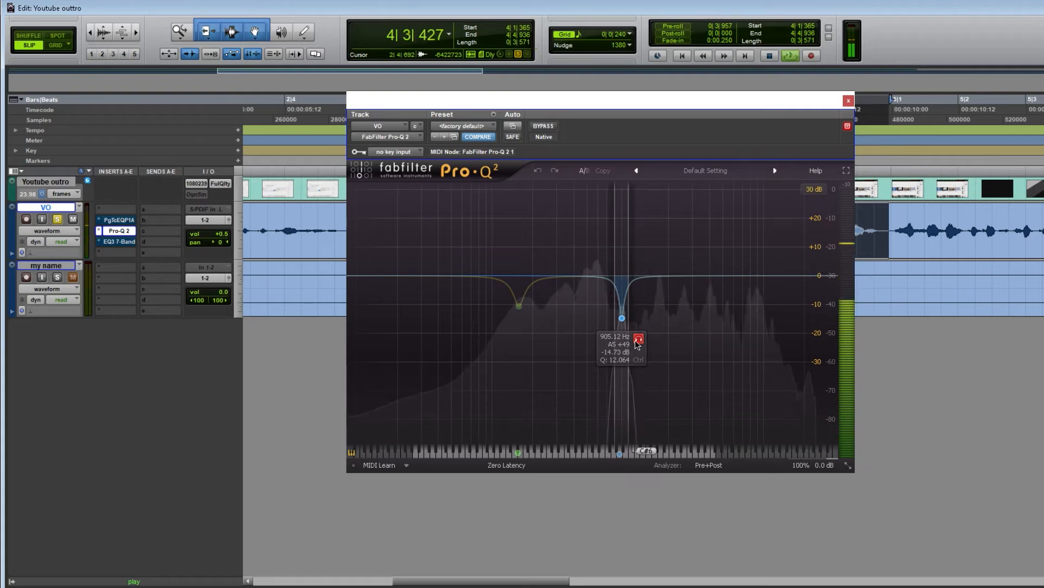
pyautogui.click(536, 326)
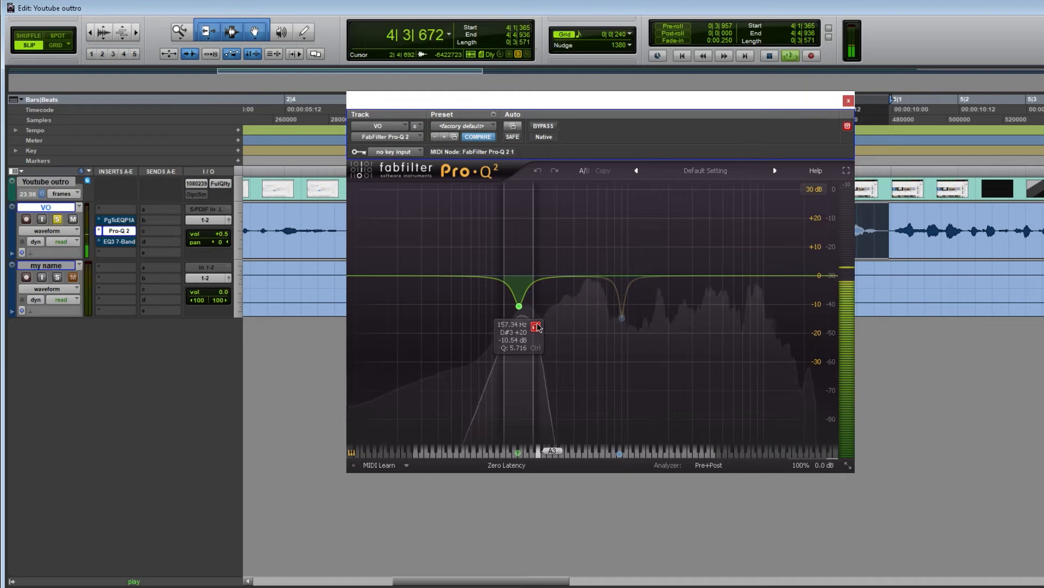
# End the solo on Pro-Q 2's 157 Hz cut band and briefly solo the 905 Hz cut band during playback
pyautogui.click(536, 326)
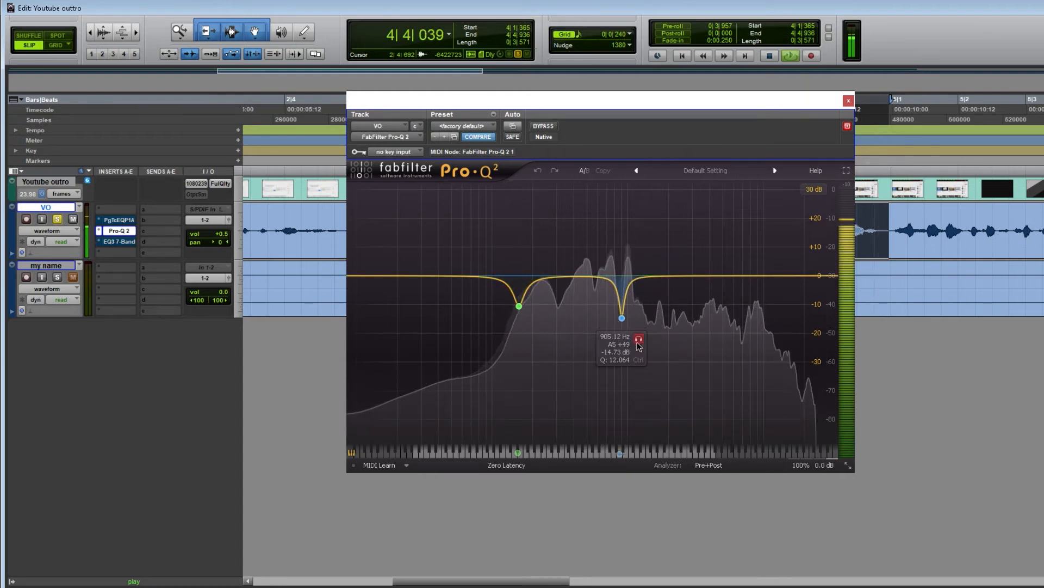
pyautogui.click(639, 340)
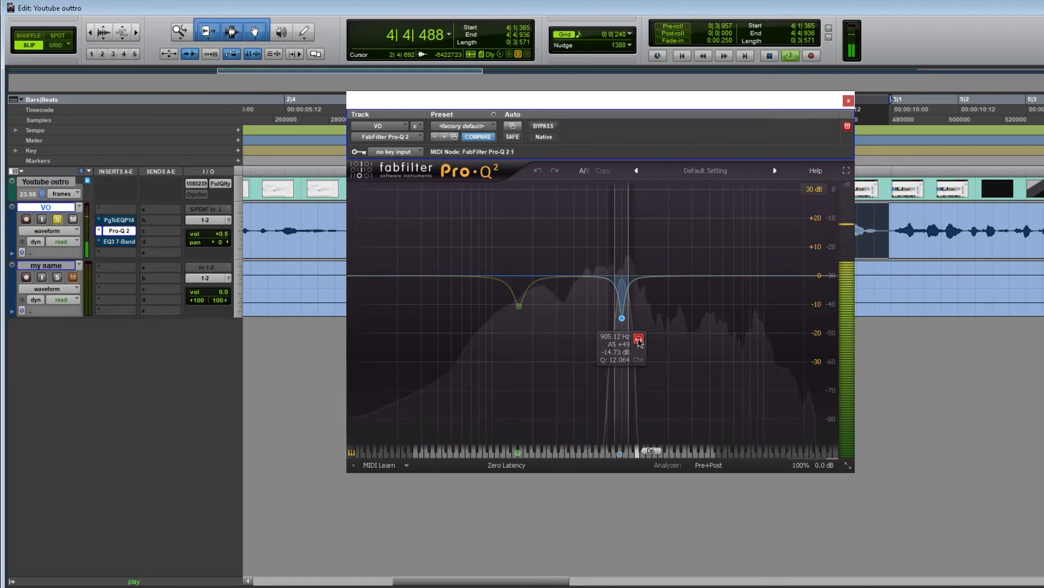
pyautogui.click(639, 339)
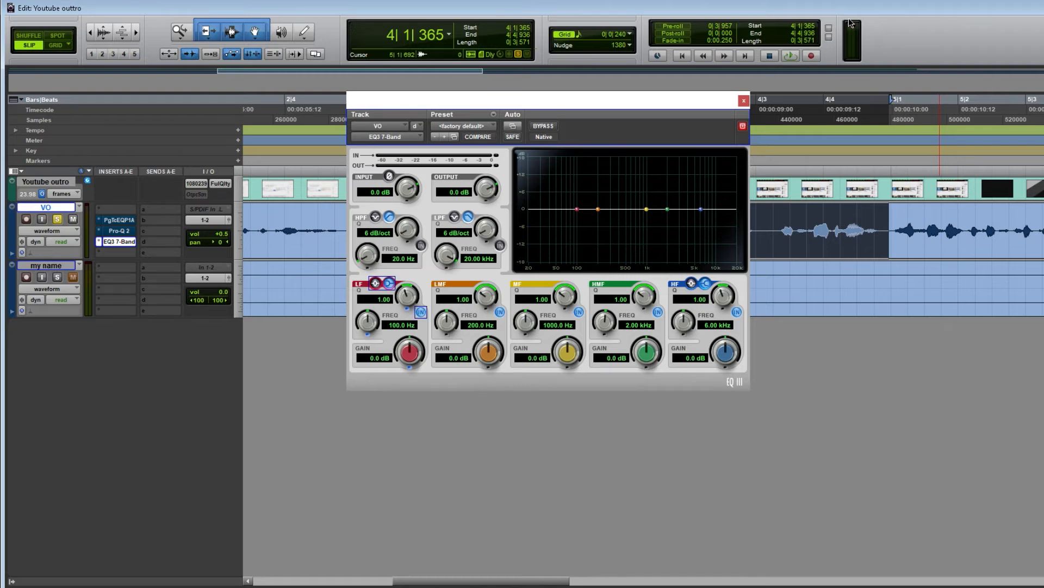
# Enable the high-pass filter in EQ3 7-Band on the VO track at 60 Hz with a 12 dB/oct slope
pyautogui.moveTo(632, 129); pyautogui.dragTo(718, 195)
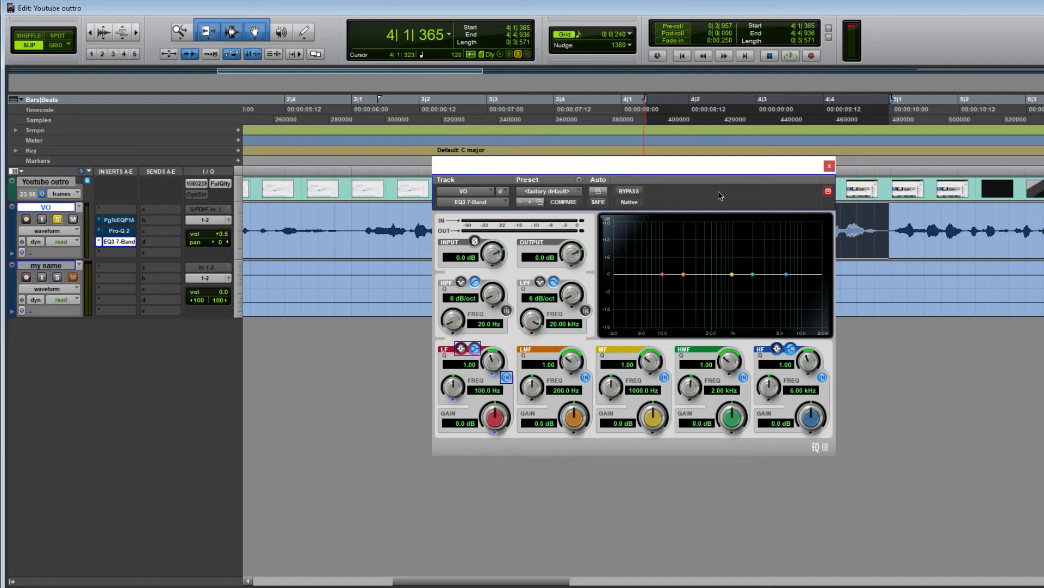
pyautogui.click(480, 325)
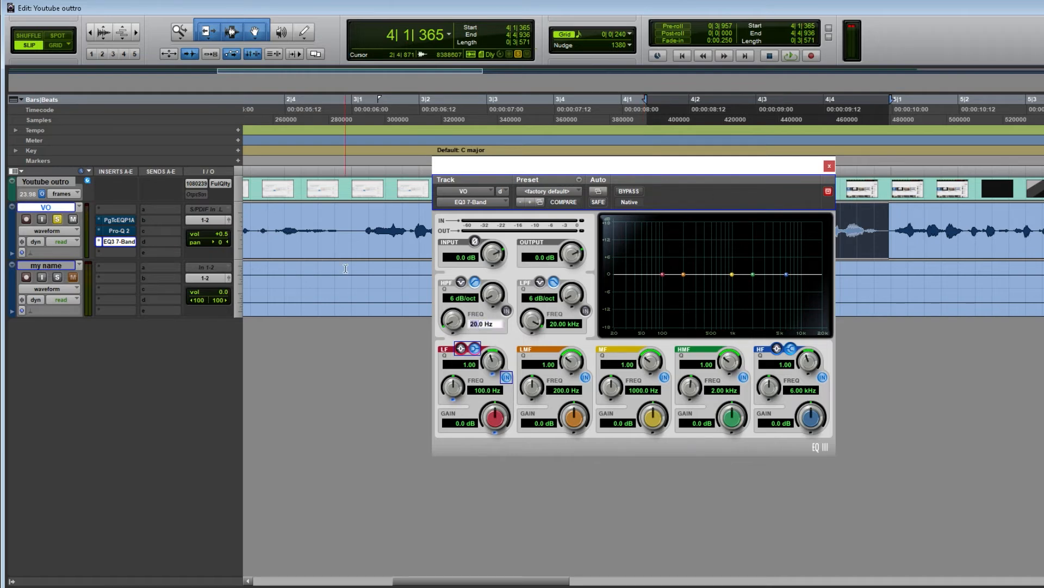
pyautogui.write('60')
pyautogui.press('Return')
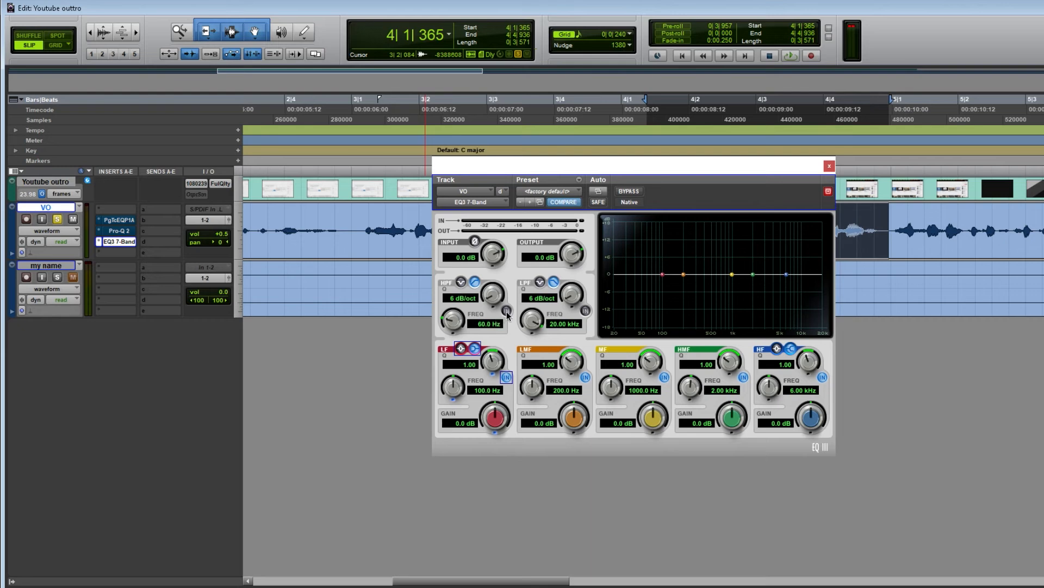
pyautogui.click(506, 312)
pyautogui.moveTo(491, 294); pyautogui.dragTo(495, 247)
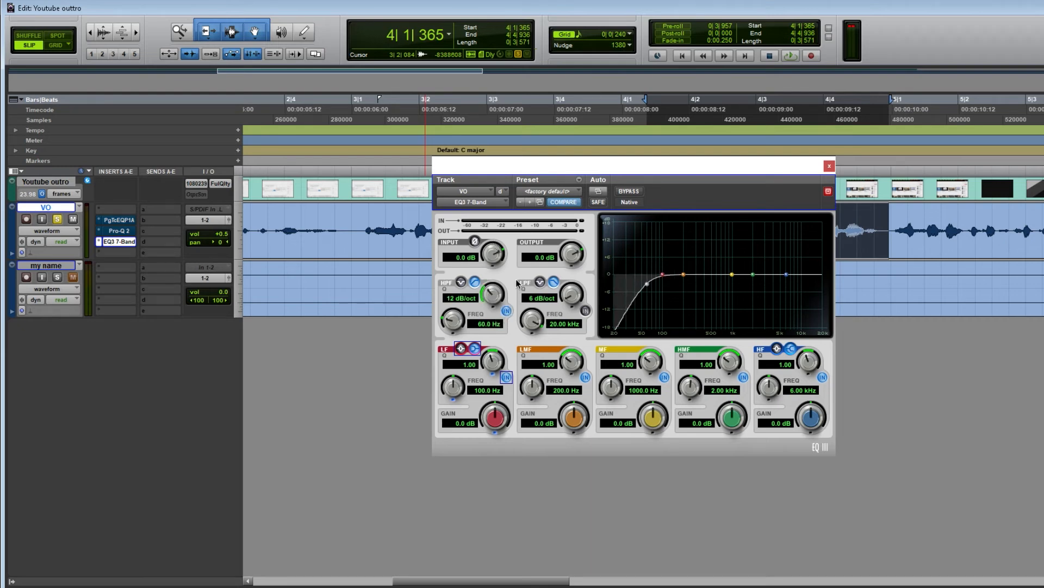
# Play the selected VO phrase and compare it with EQ3 7-Band bypassed and active
pyautogui.press('space')
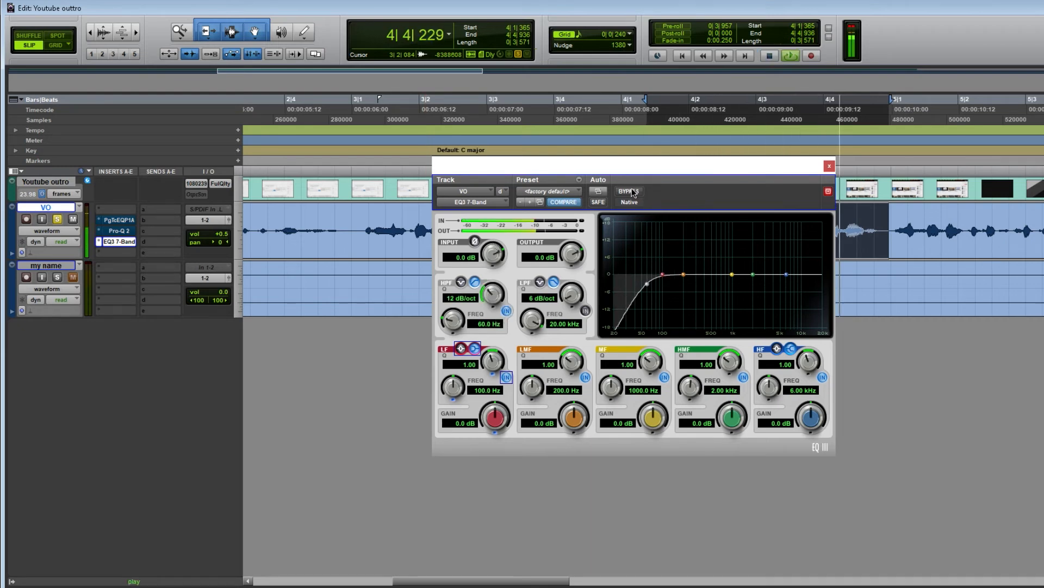
pyautogui.click(629, 192)
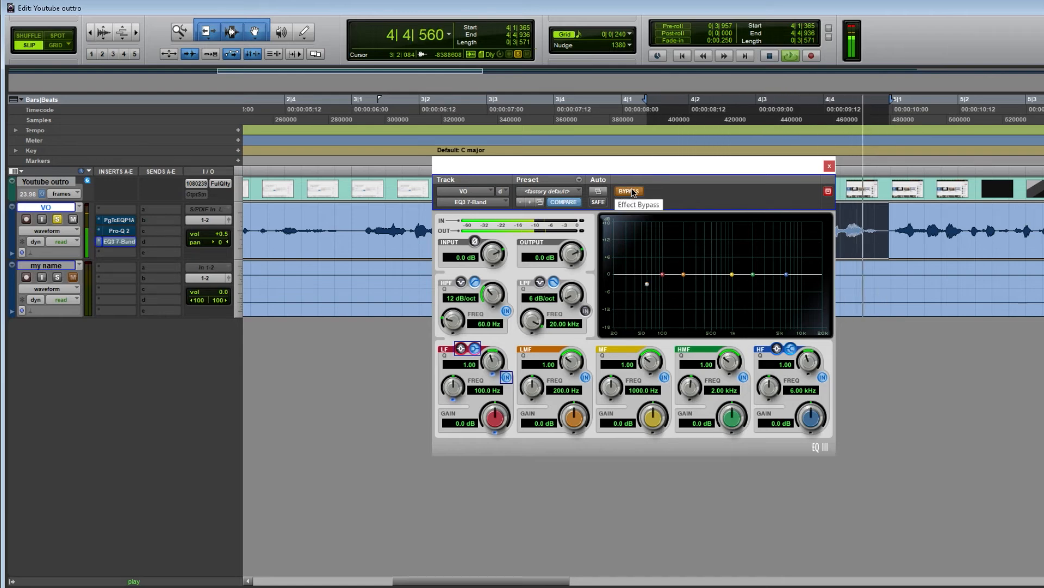
pyautogui.click(631, 190)
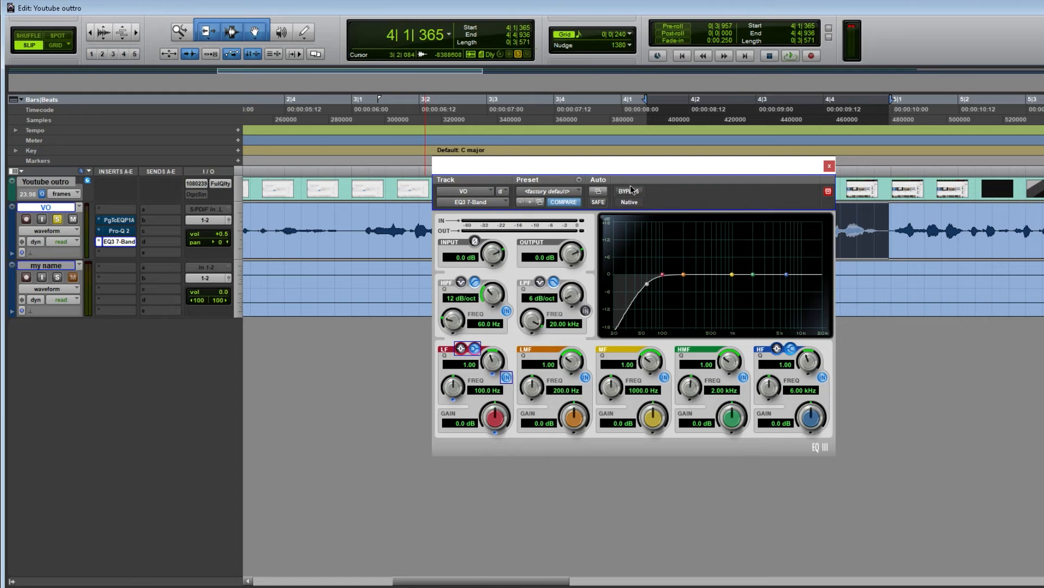
# Sweep EQ3's MF band while the selected phrase plays and cut it by about 8 dB at 1.34 kHz
pyautogui.press('space')
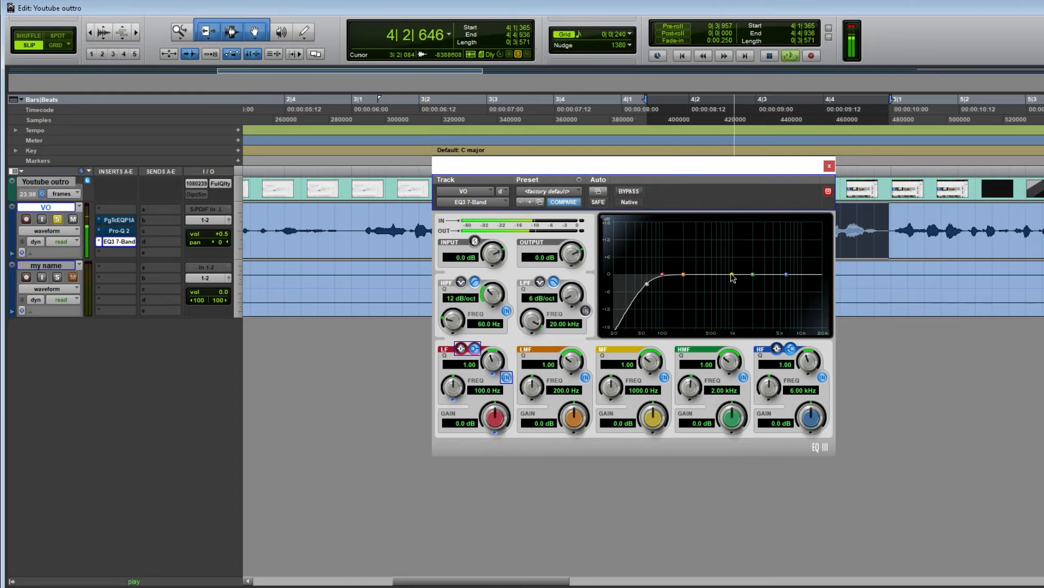
pyautogui.moveTo(733, 276); pyautogui.dragTo(715, 279)
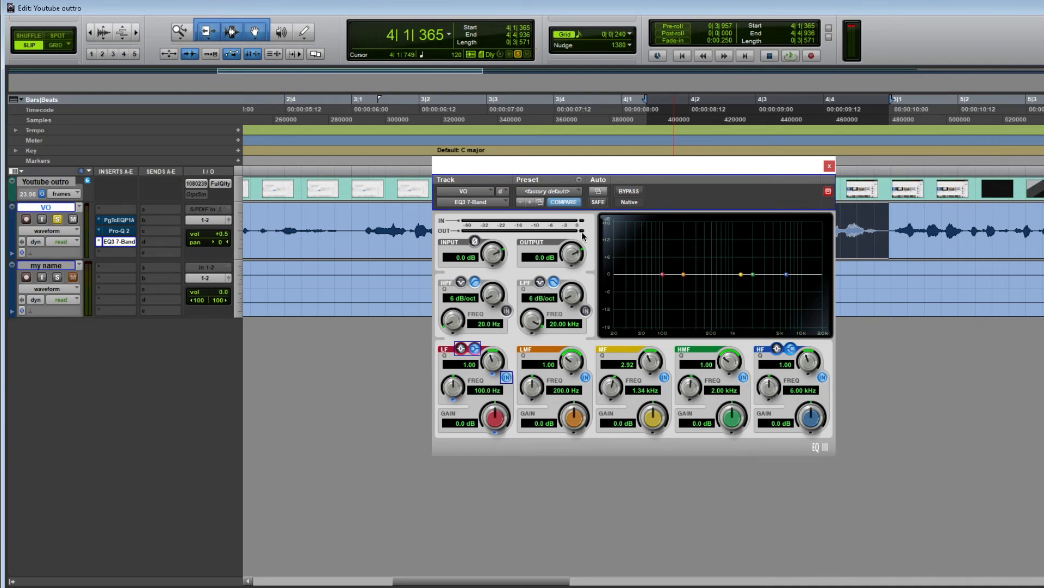
pyautogui.press('space')
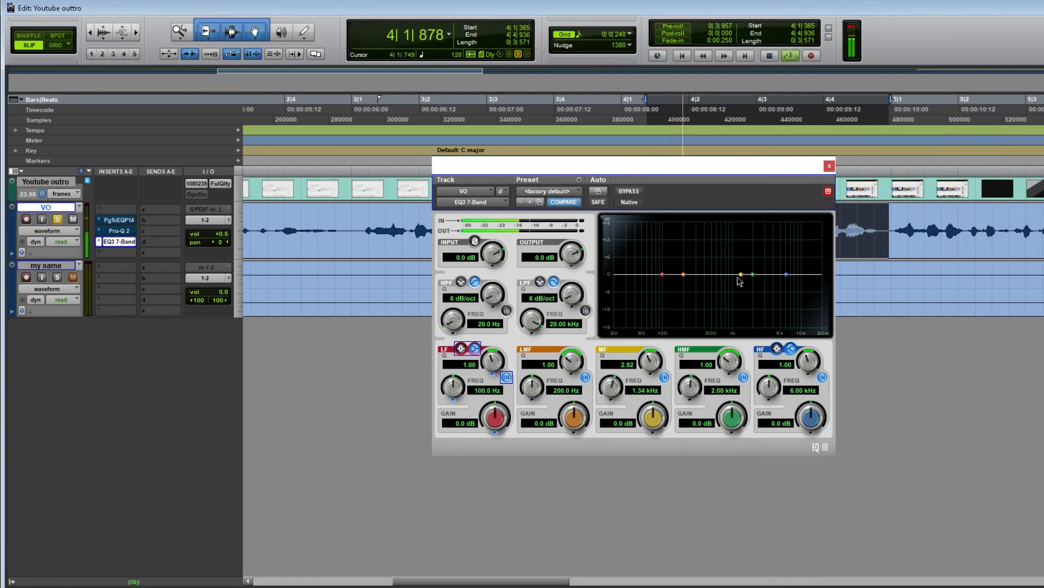
pyautogui.moveTo(741, 274); pyautogui.dragTo(743, 304)
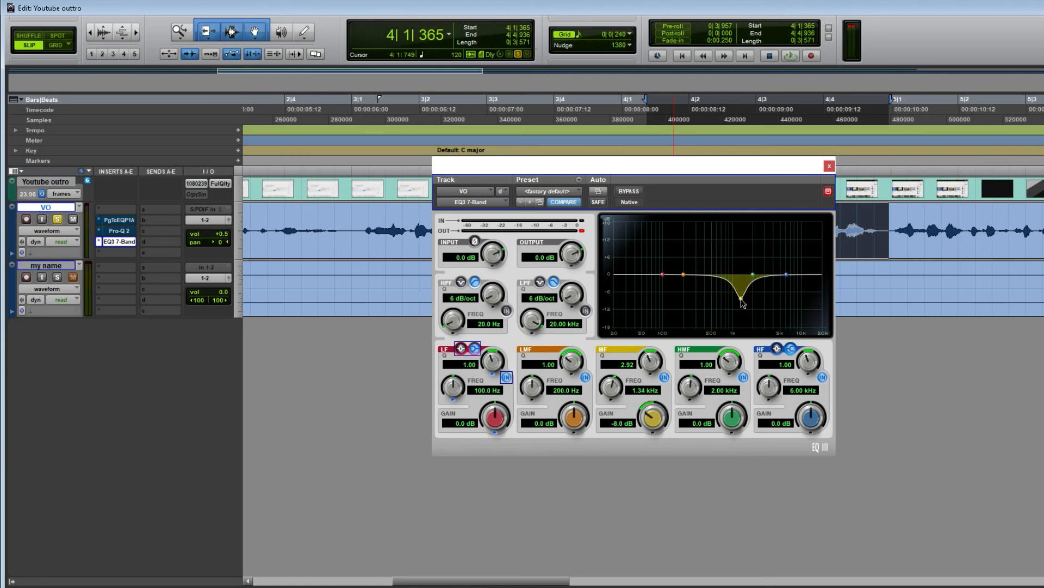
pyautogui.moveTo(743, 304); pyautogui.dragTo(740, 304)
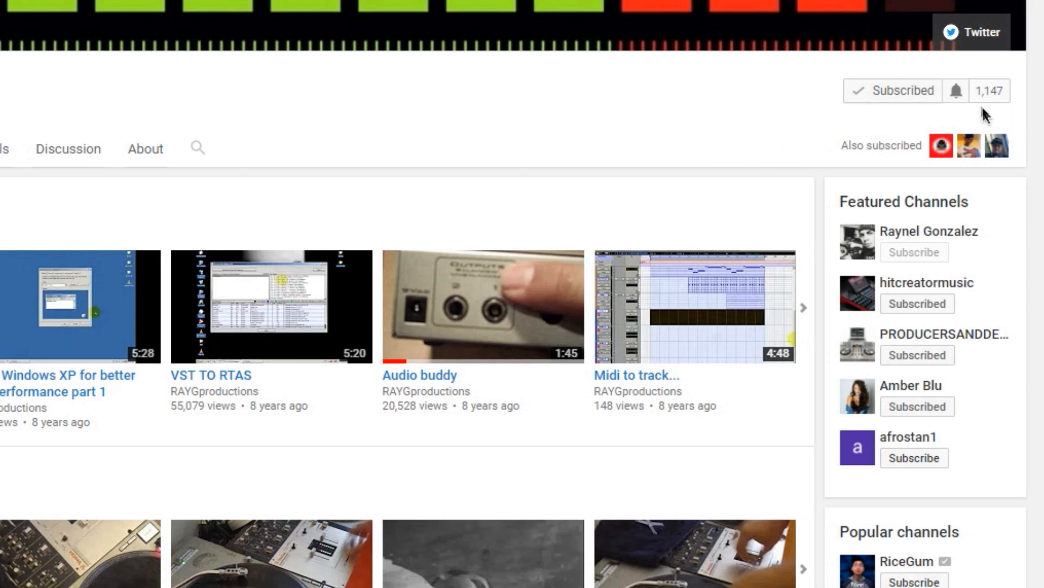
# On the RAYGproductions YouTube channel page, turn on all notifications for the channel and save the setting
pyautogui.click(957, 92)
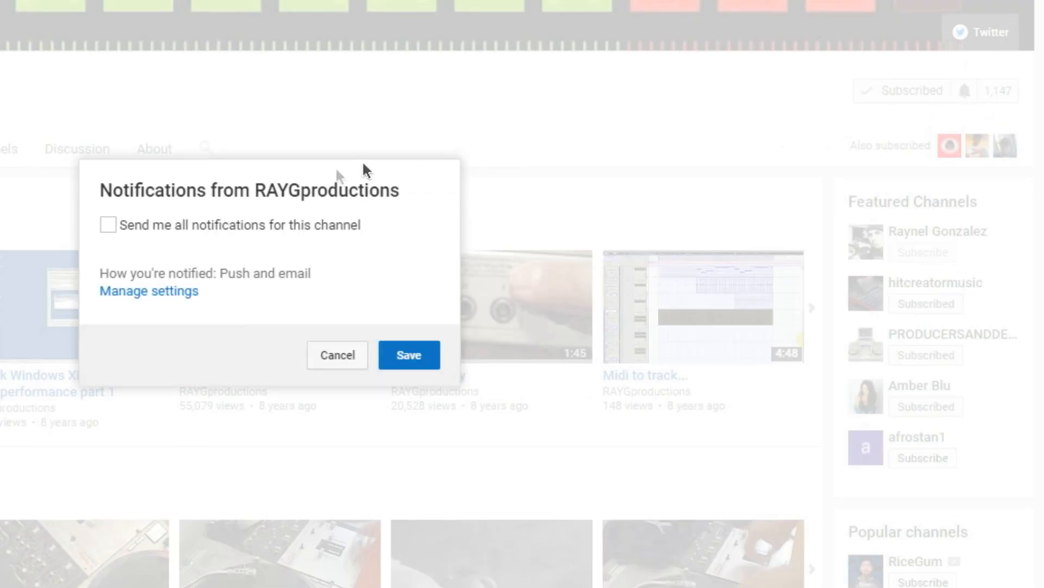
pyautogui.click(198, 236)
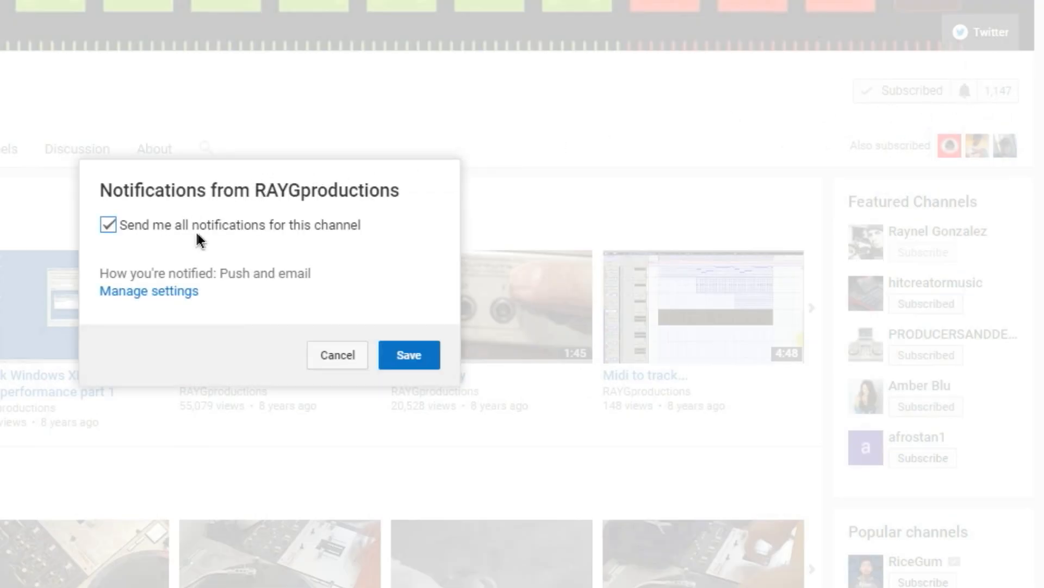
pyautogui.click(400, 359)
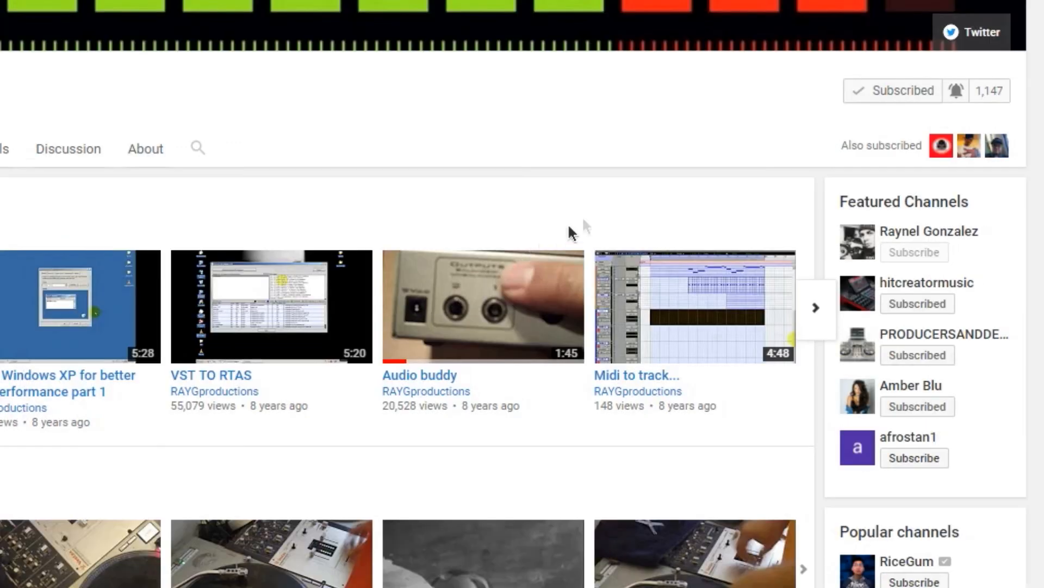